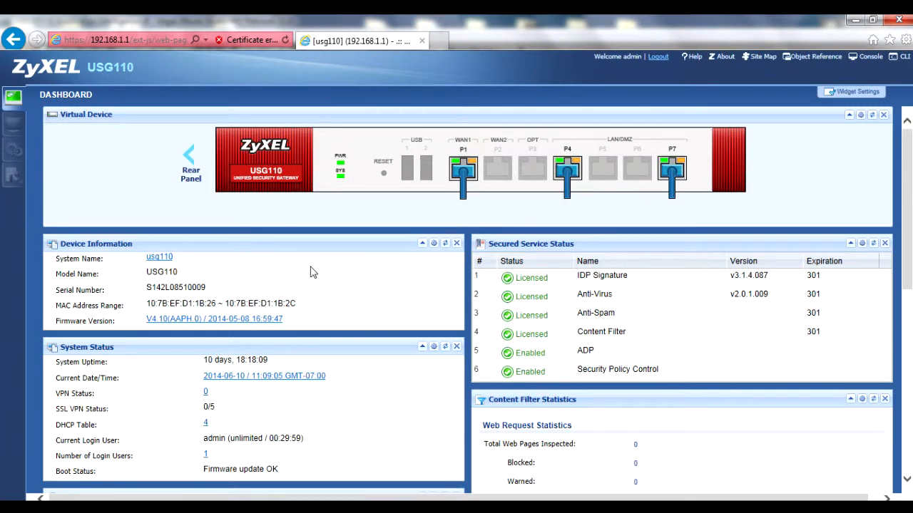
- Start a new application object under Object > Application named Netflix_Test
click(13, 151)
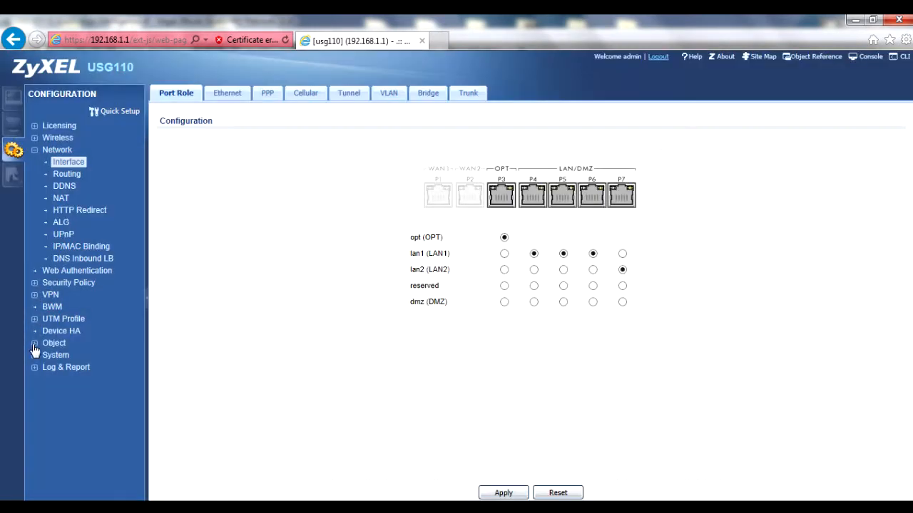
click(44, 344)
click(71, 392)
click(187, 142)
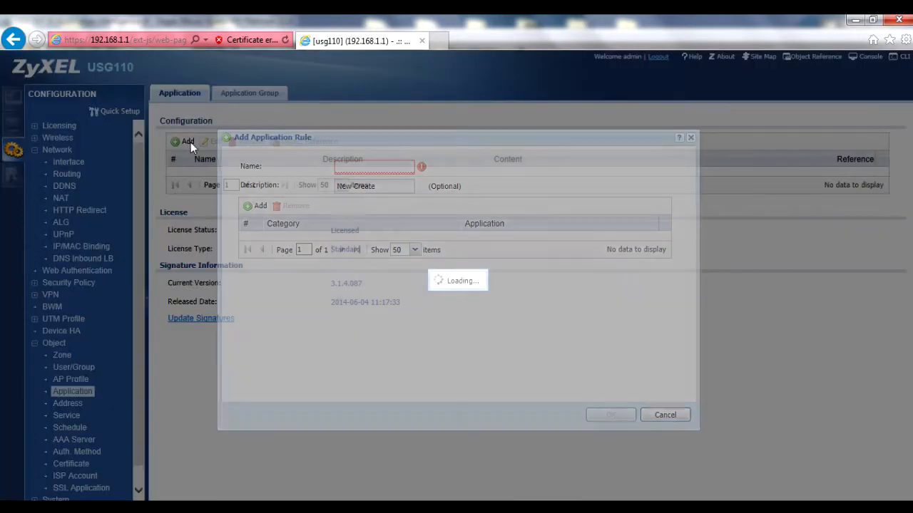
text(Netflix_Test)
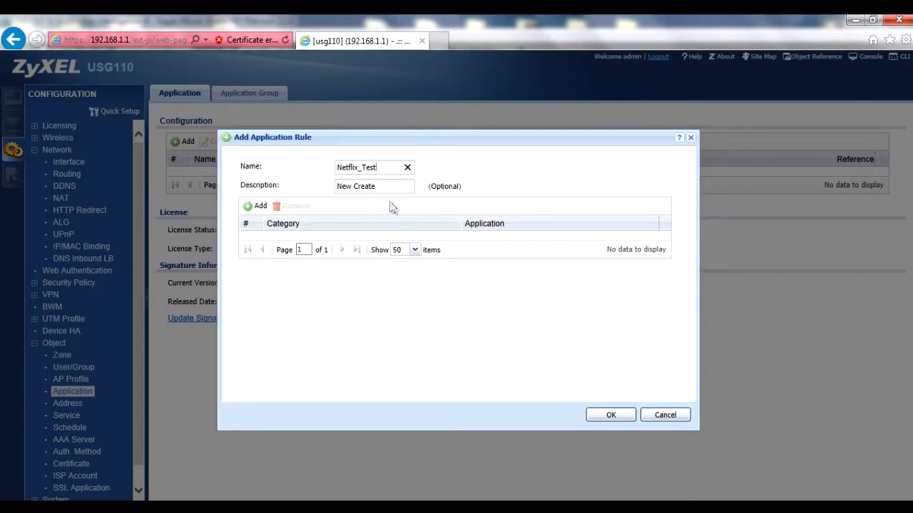
- Open the application picker for the rule and switch the search type to By Service
click(261, 207)
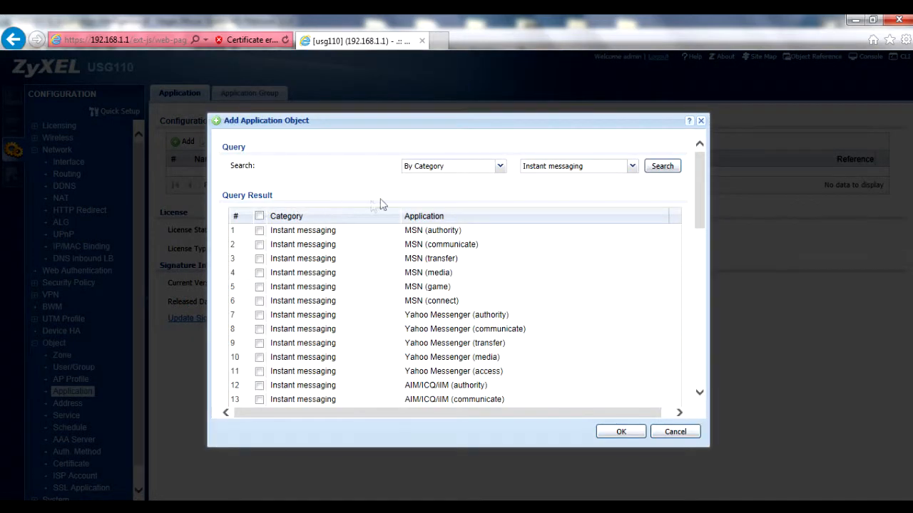
click(500, 170)
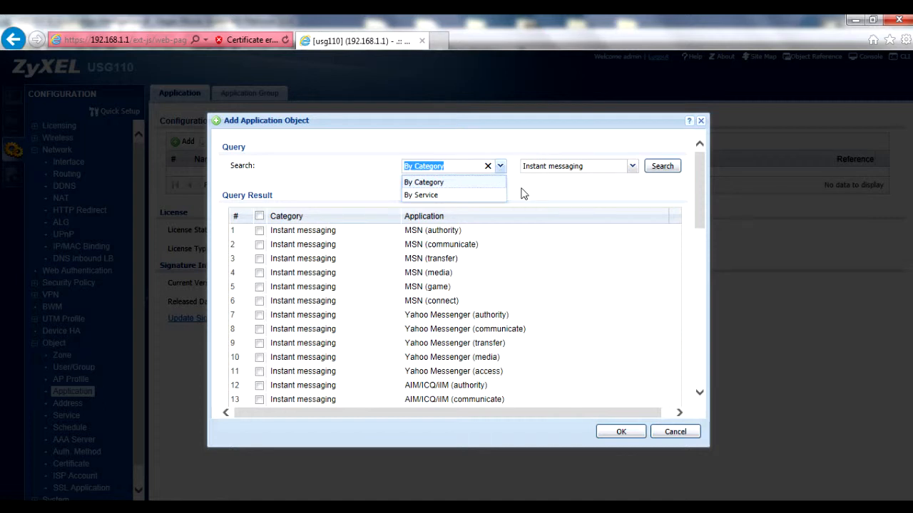
click(522, 191)
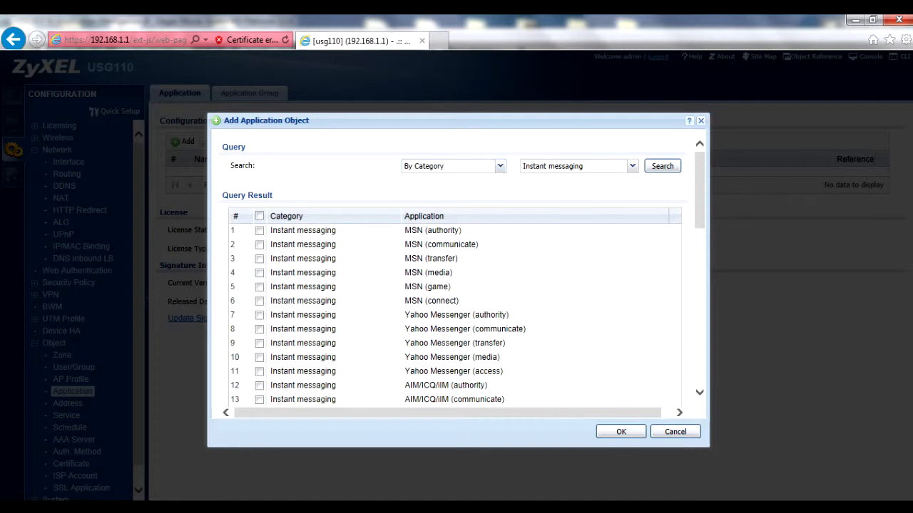
click(632, 170)
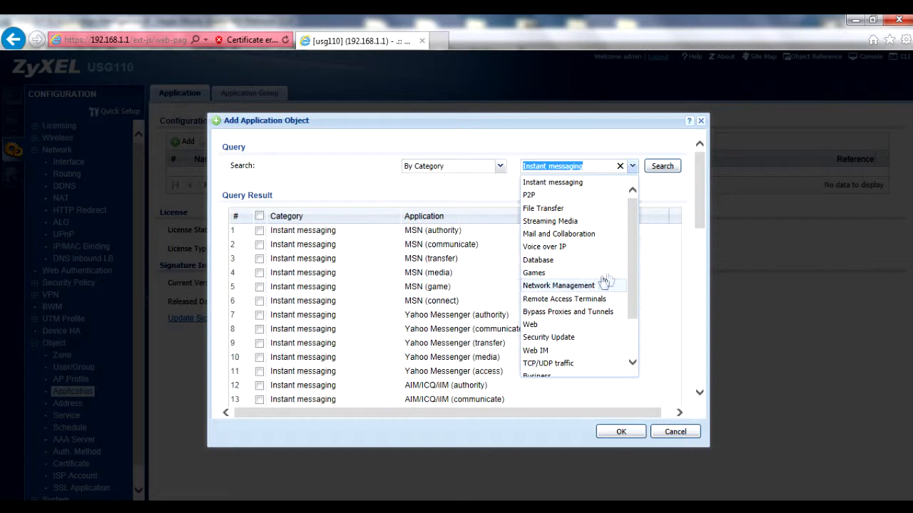
click(632, 165)
click(500, 165)
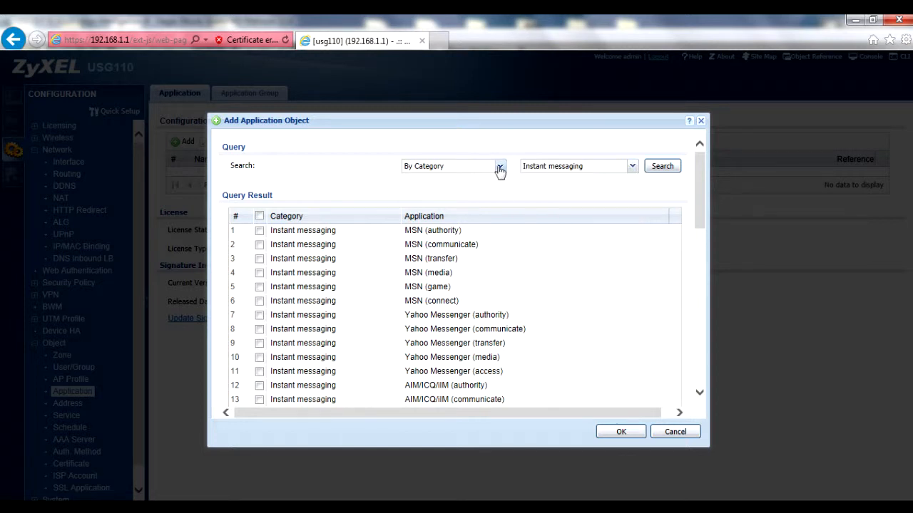
click(428, 195)
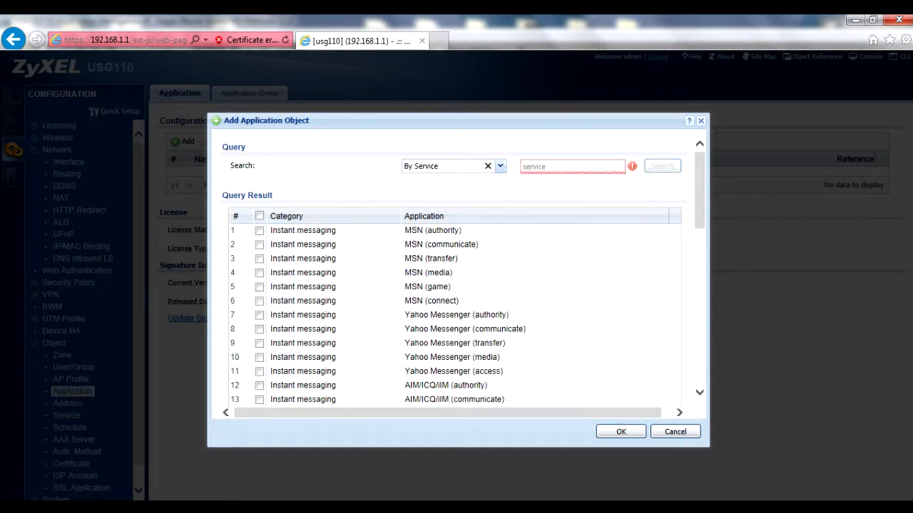
- Search for Netflix and add all three Netflix streaming-media applications to the rule
text(Netflix)
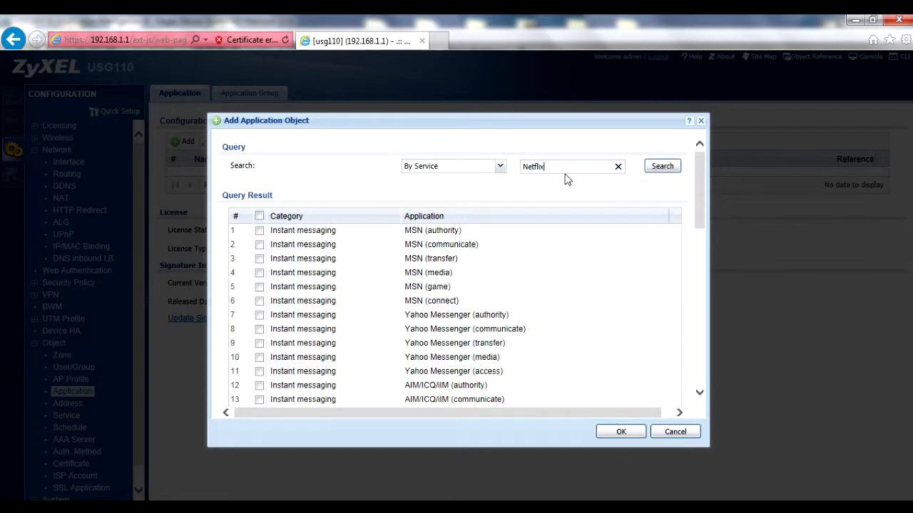
click(656, 167)
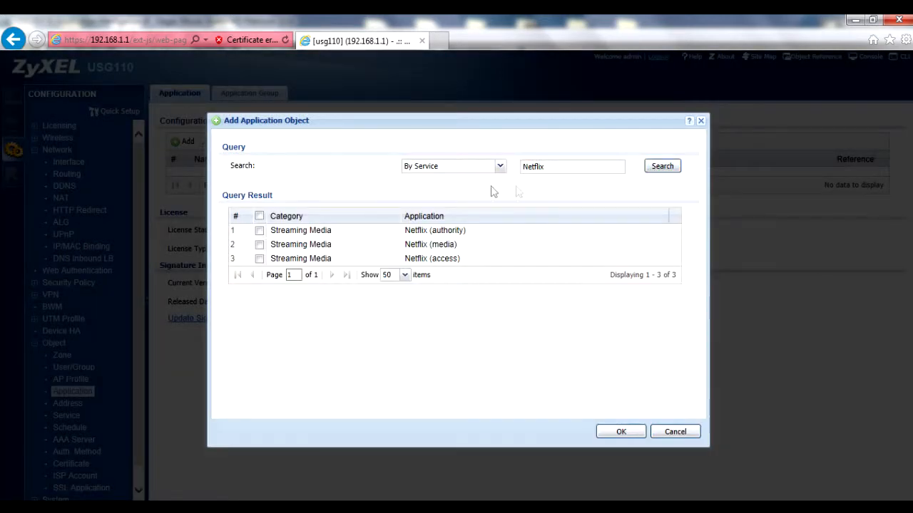
click(259, 217)
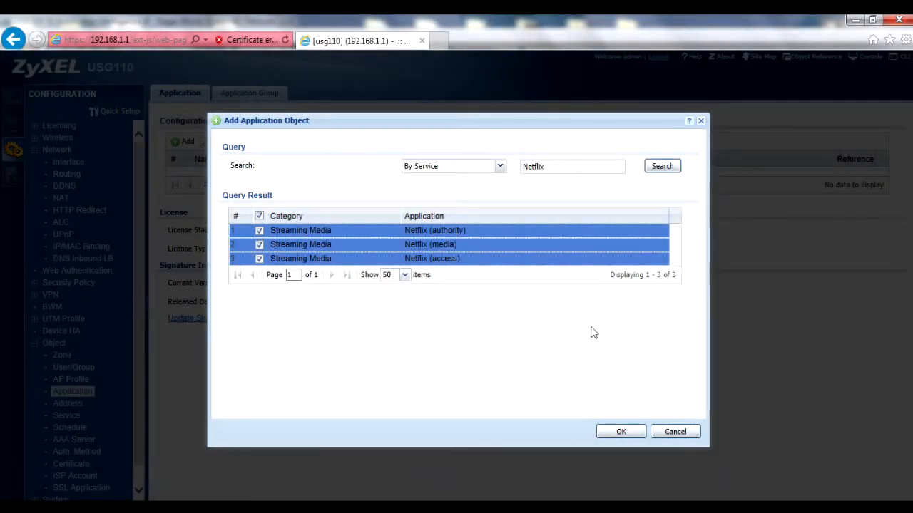
click(636, 432)
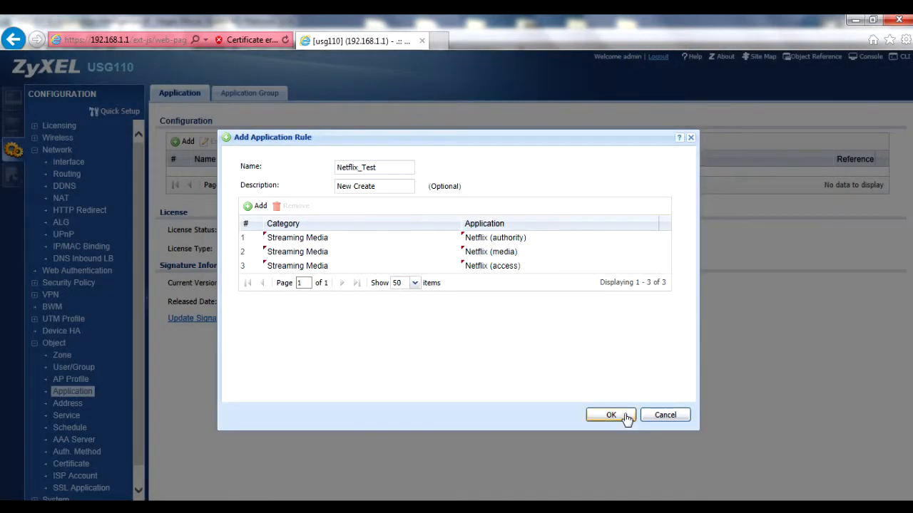
- Save the Netflix_Test object containing Netflix authority, media and access, then go to BWM
click(625, 417)
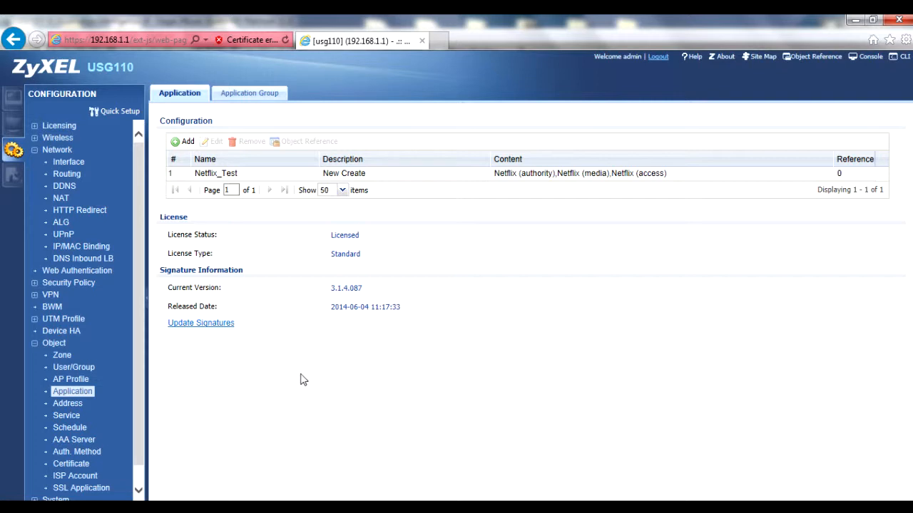
click(55, 306)
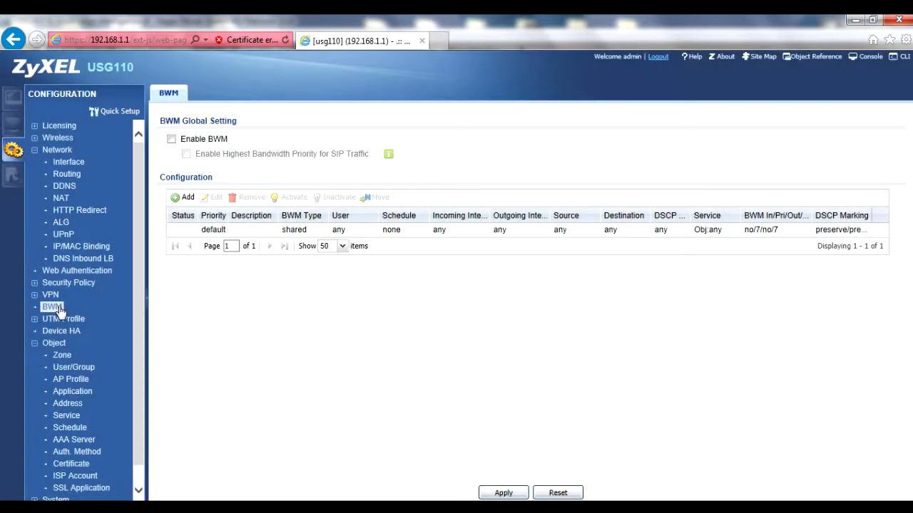
- Enable bandwidth management and start a new BWM policy named Netflix
click(171, 139)
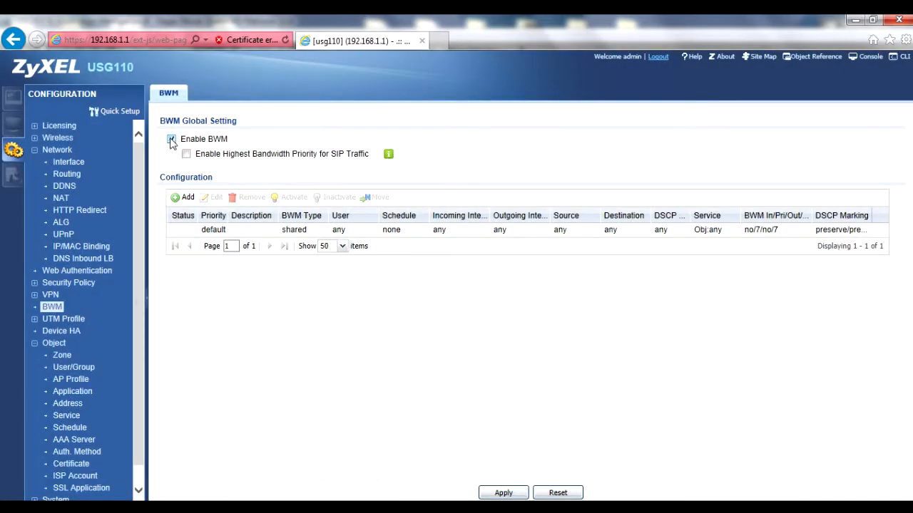
click(503, 494)
click(180, 198)
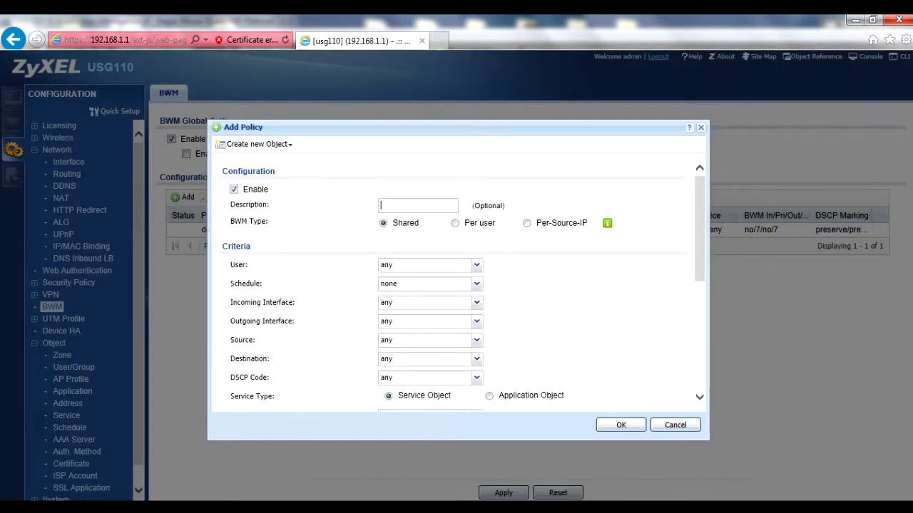
text(Net)
- Set incoming interface to SYSTEM_DEFAULT_WAN_TRUNK and match by application object Netflix_Test
click(474, 306)
scroll(424, 383, down, 1)
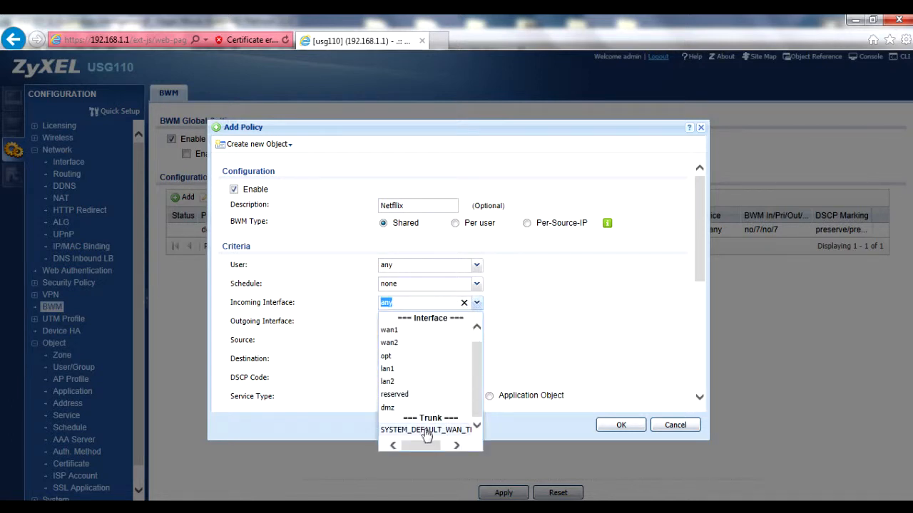
click(427, 432)
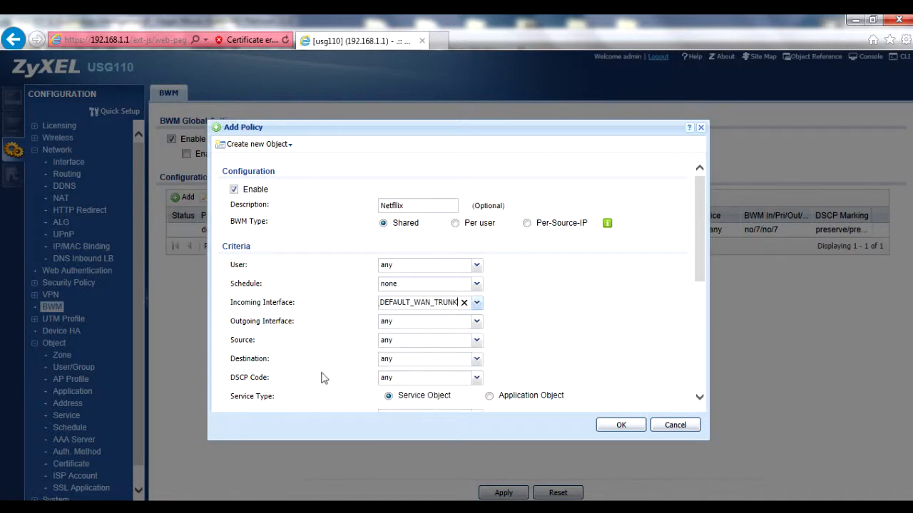
scroll(363, 374, down, 2)
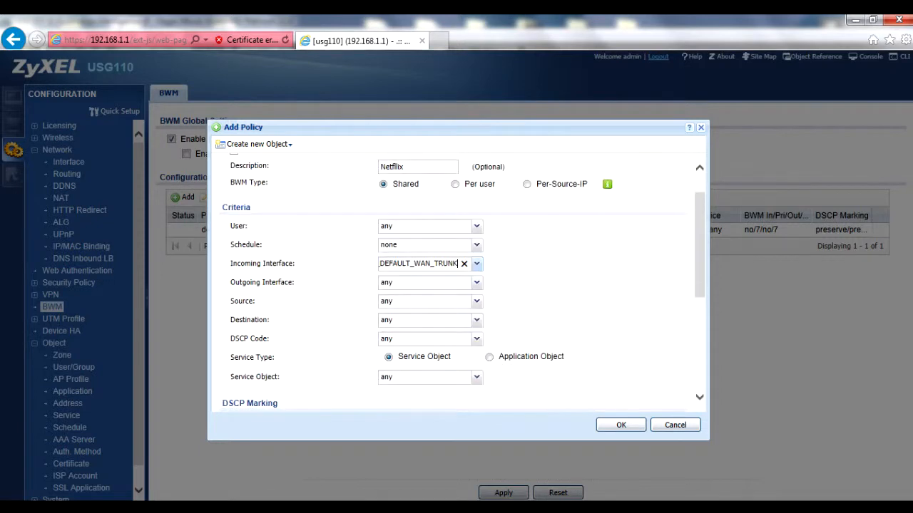
click(489, 319)
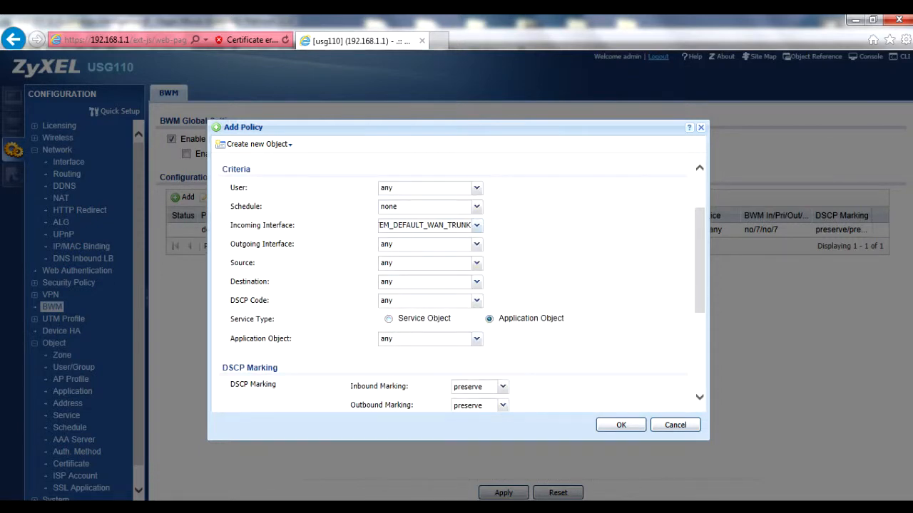
click(477, 339)
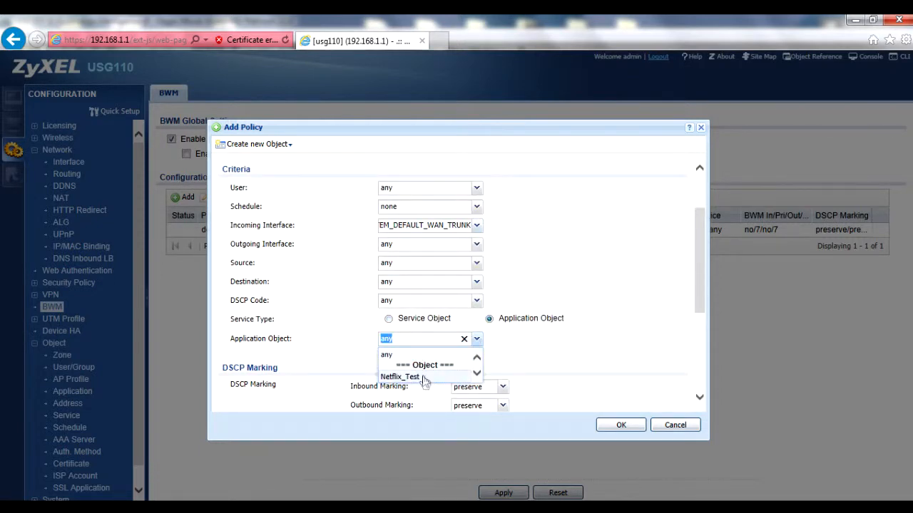
click(400, 377)
- Guarantee 1000 kbps inbound bandwidth and save the policy
scroll(565, 360, down, 4)
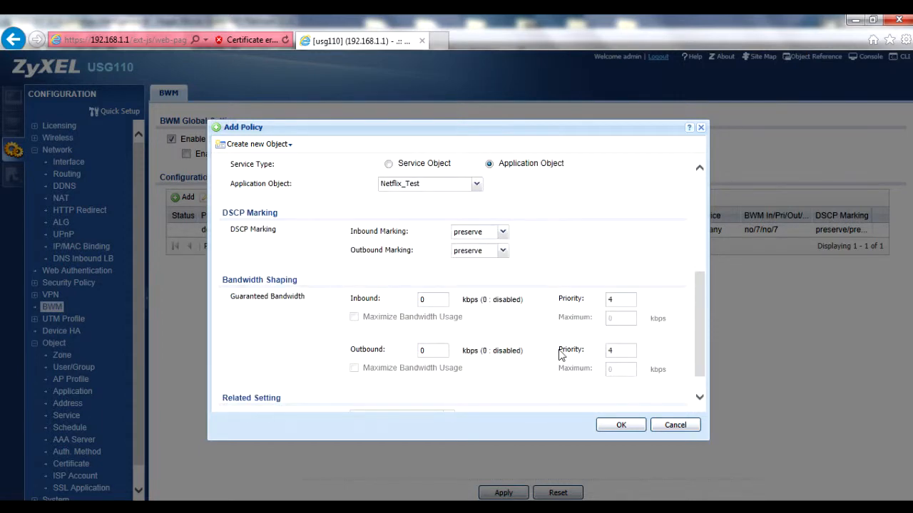
drag(425, 299, 413, 298)
text(1000)
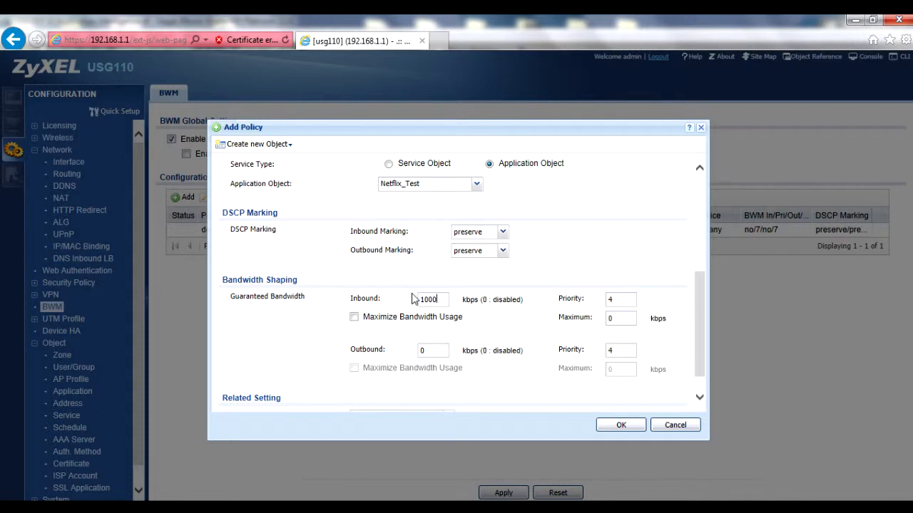
click(622, 425)
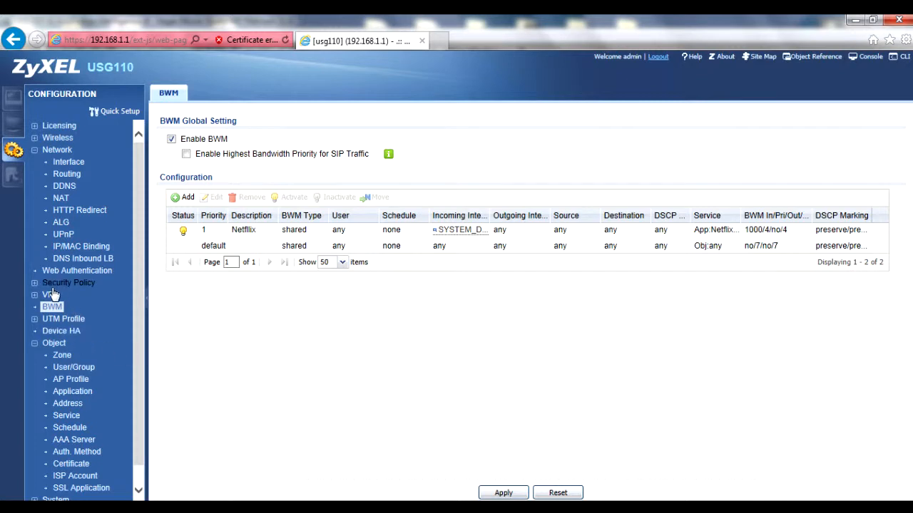
- Create a new App Patrol profile named Netflix_App_Patrol
click(41, 322)
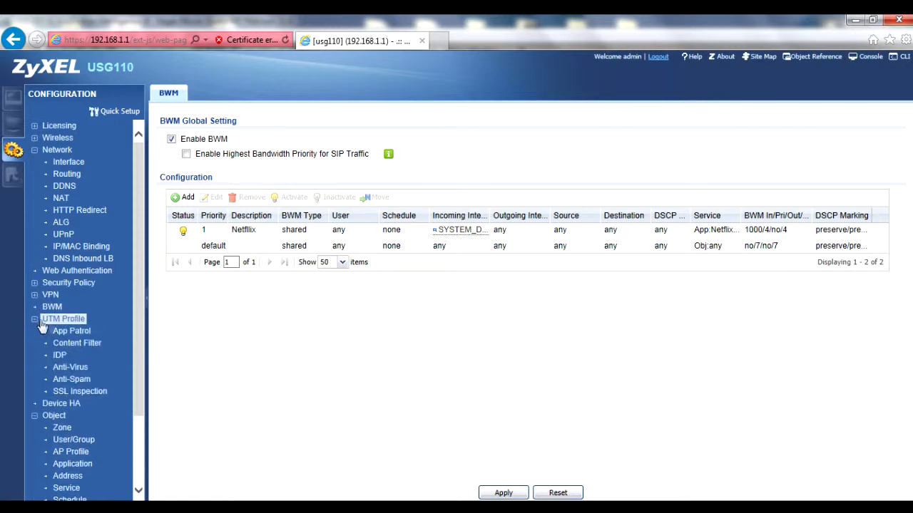
click(72, 331)
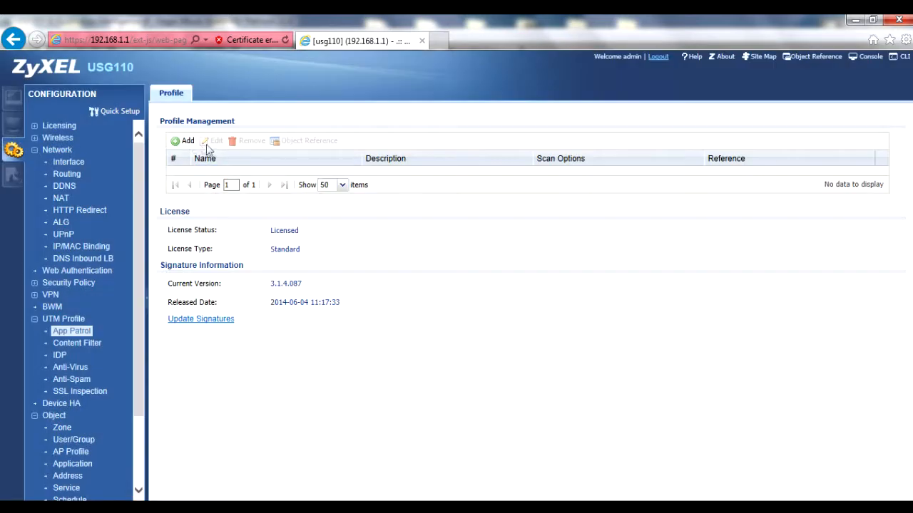
click(187, 141)
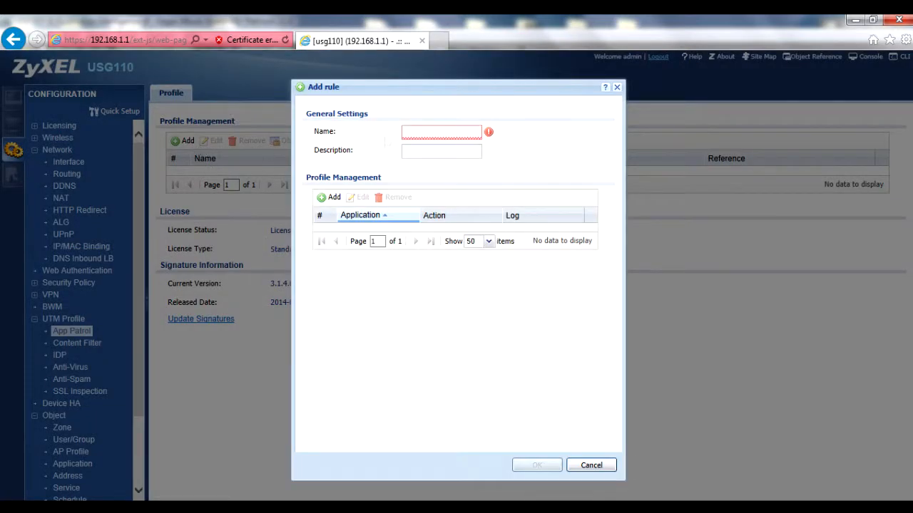
text(Net)
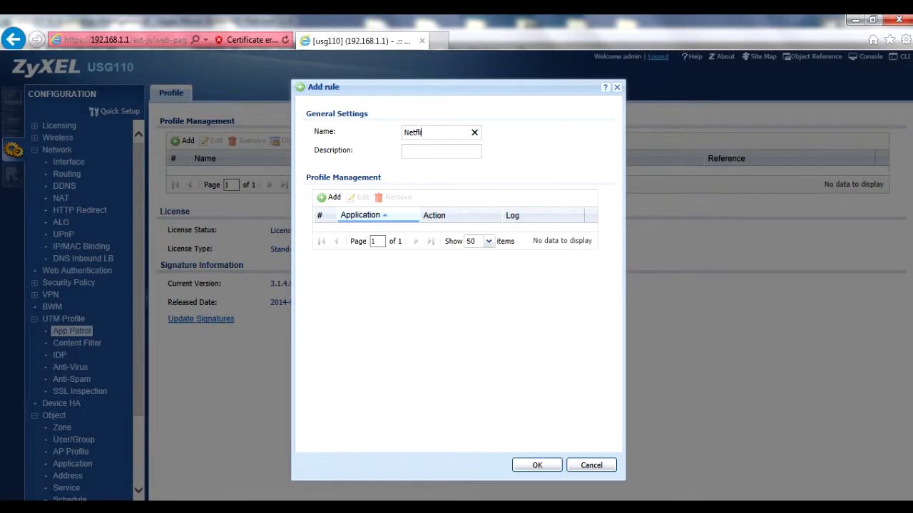
text(flix_App_Patrol)
- Add a rule that drops Netflix_Test traffic and save the profile
click(331, 197)
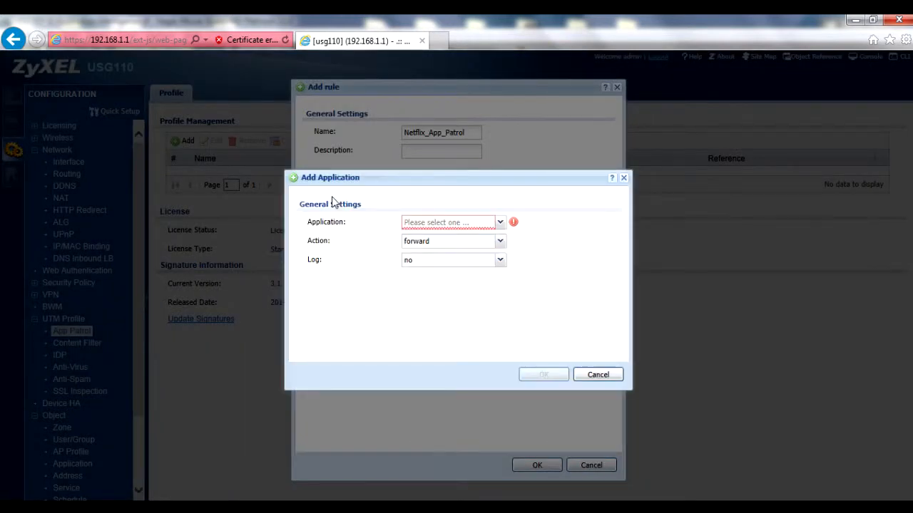
click(499, 222)
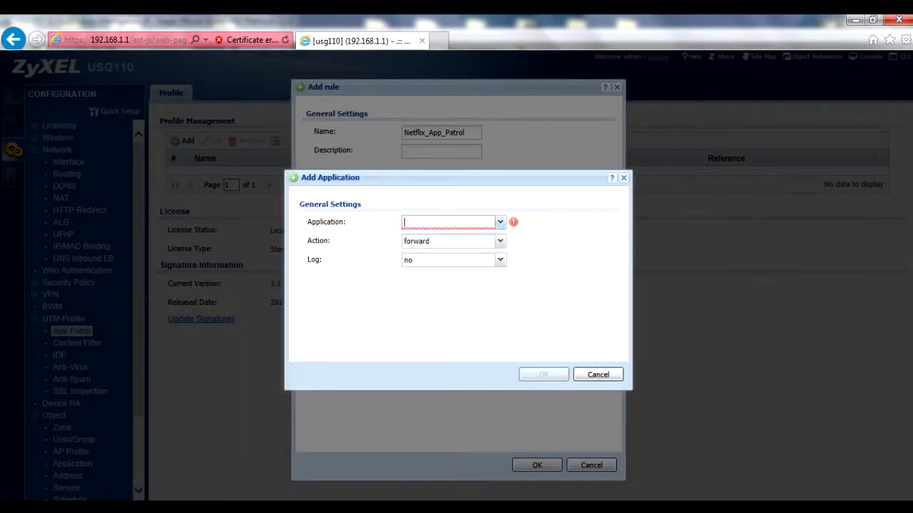
click(501, 223)
click(454, 251)
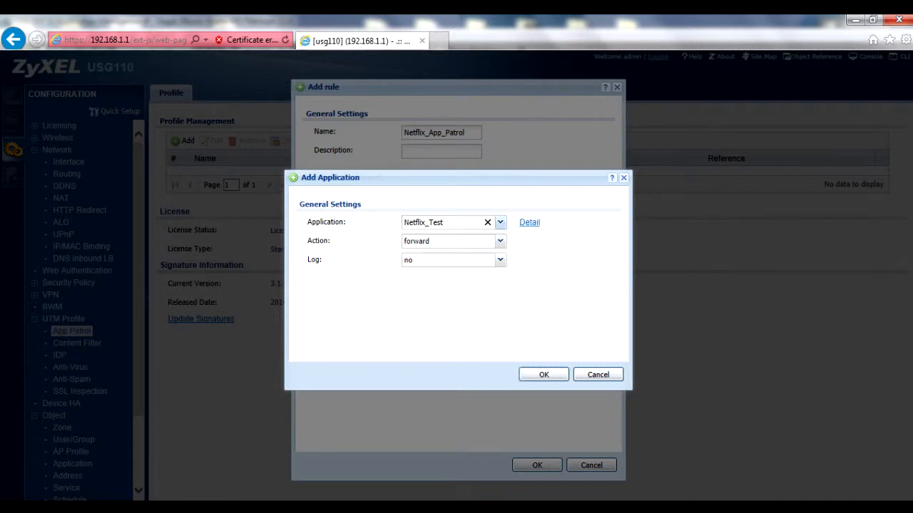
click(500, 241)
click(450, 265)
click(536, 377)
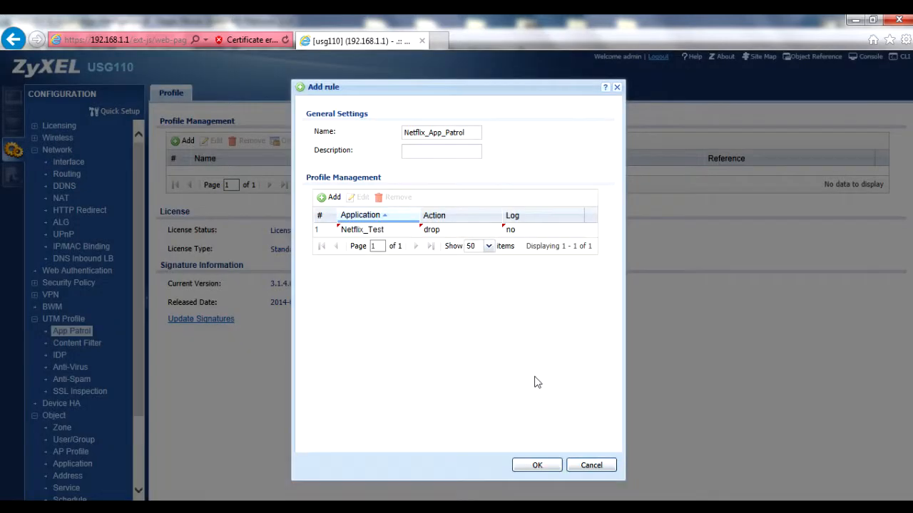
click(537, 466)
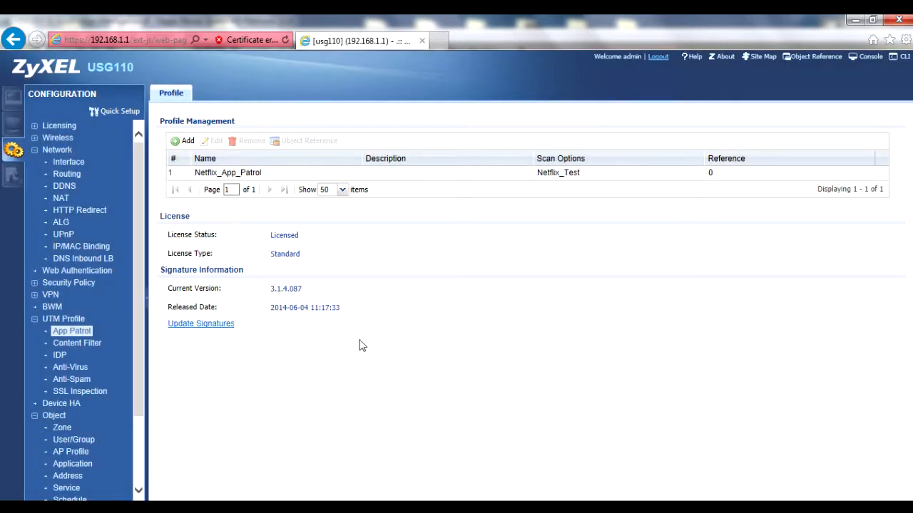
- Start a new Policy Control security policy named Netflix_DSec_pol
click(34, 284)
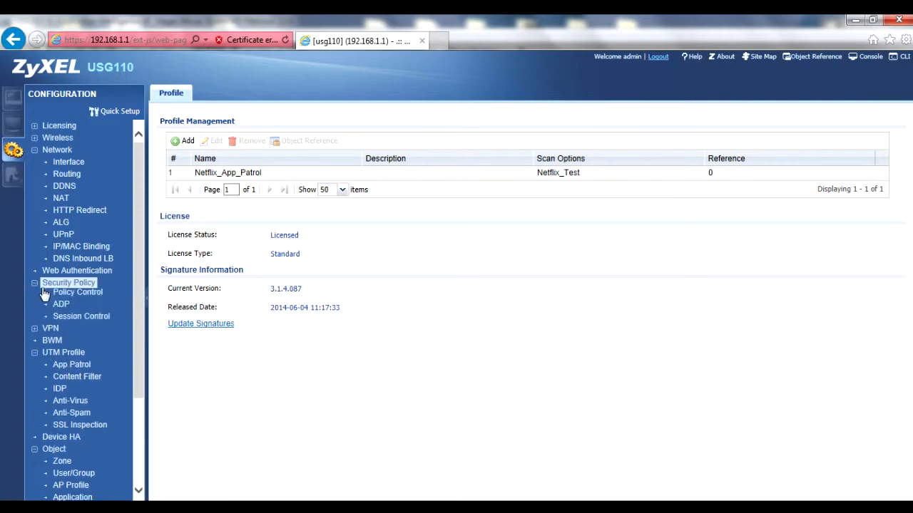
click(77, 295)
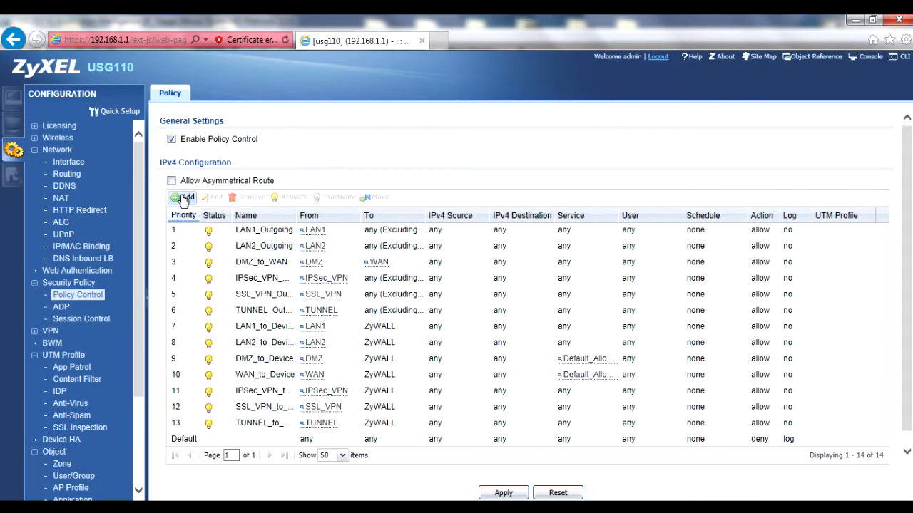
click(181, 197)
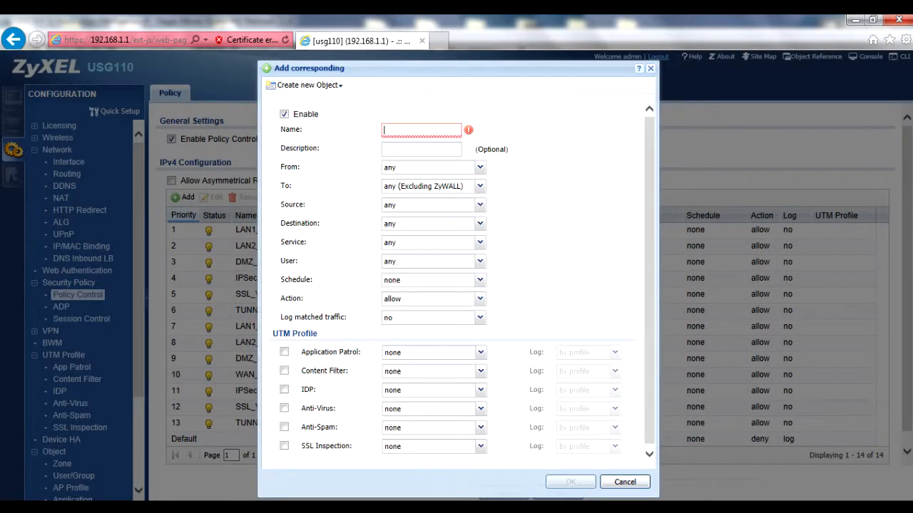
text(Netflix)
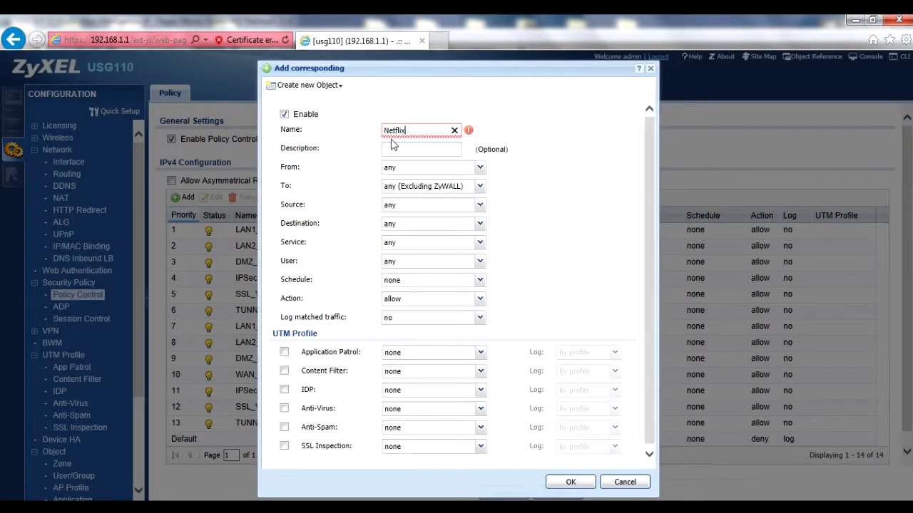
text(_DSec_pol)
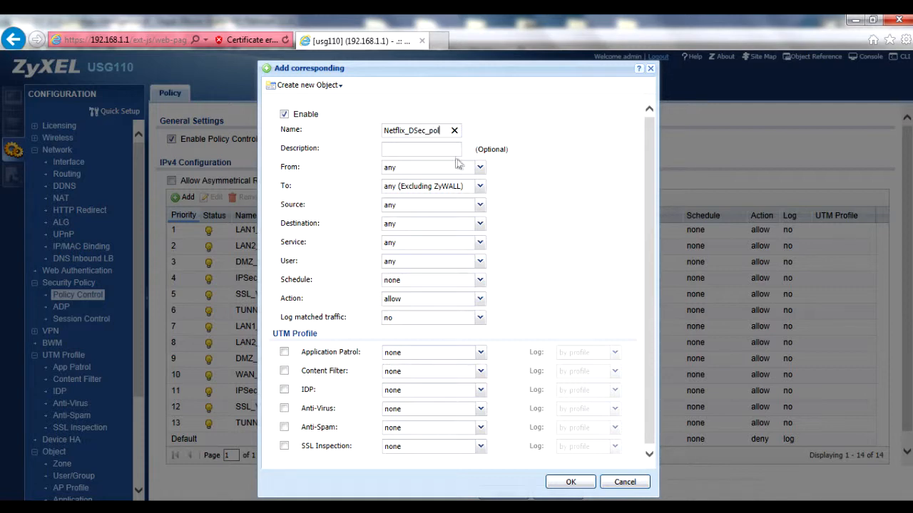
- Send the policy to WAN with Application Patrol profile Netflix_App_Patrol, and save it
click(478, 187)
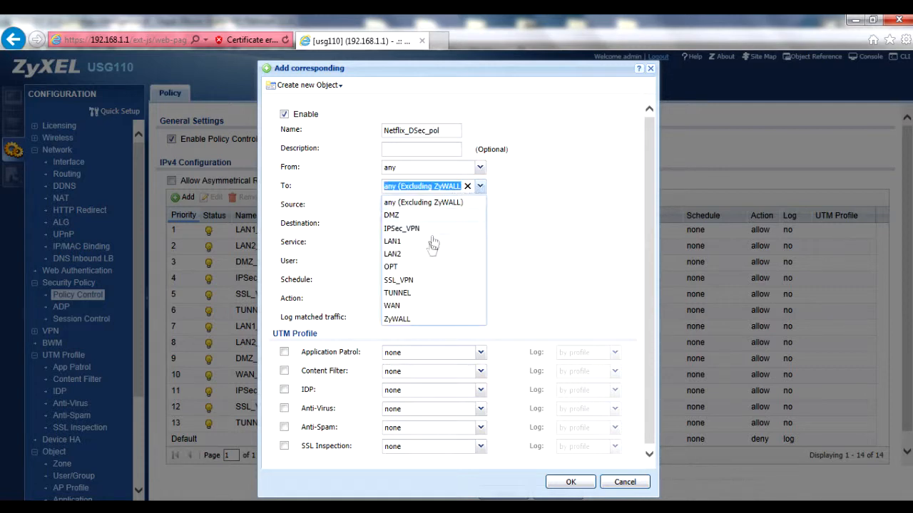
click(417, 305)
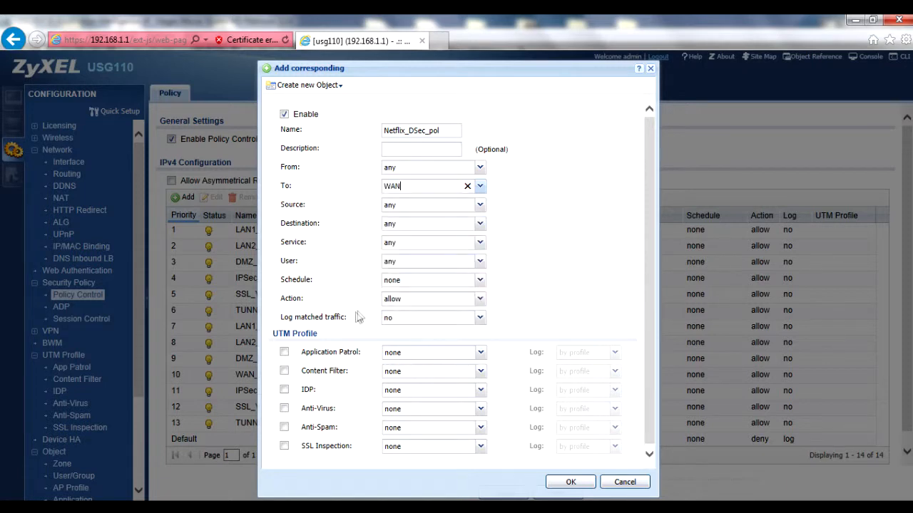
click(284, 351)
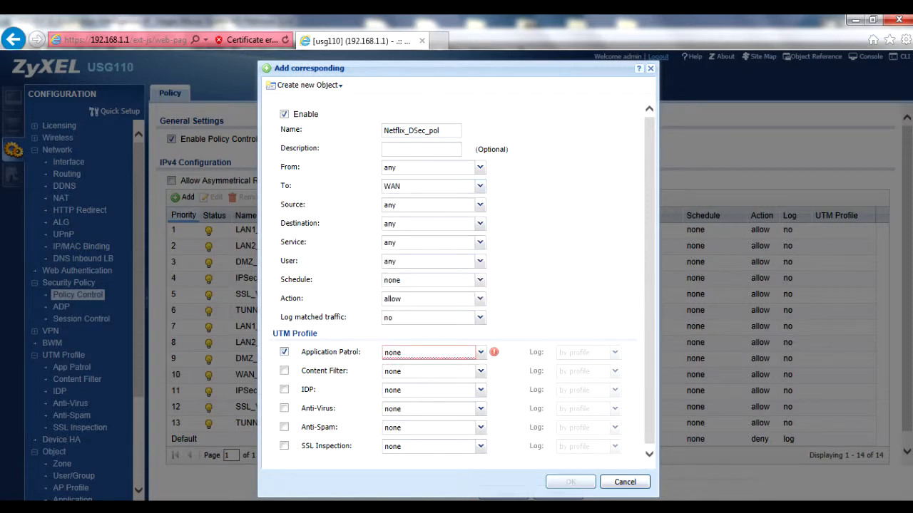
click(480, 352)
click(438, 382)
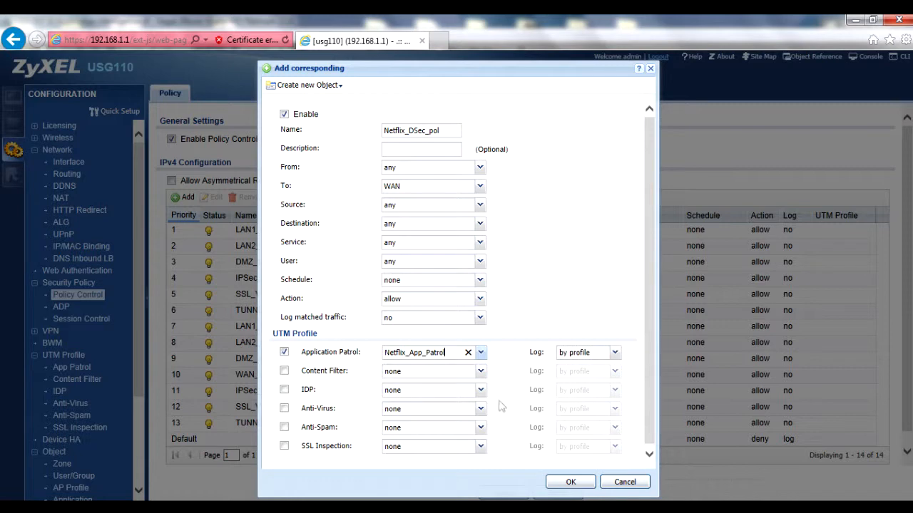
click(565, 482)
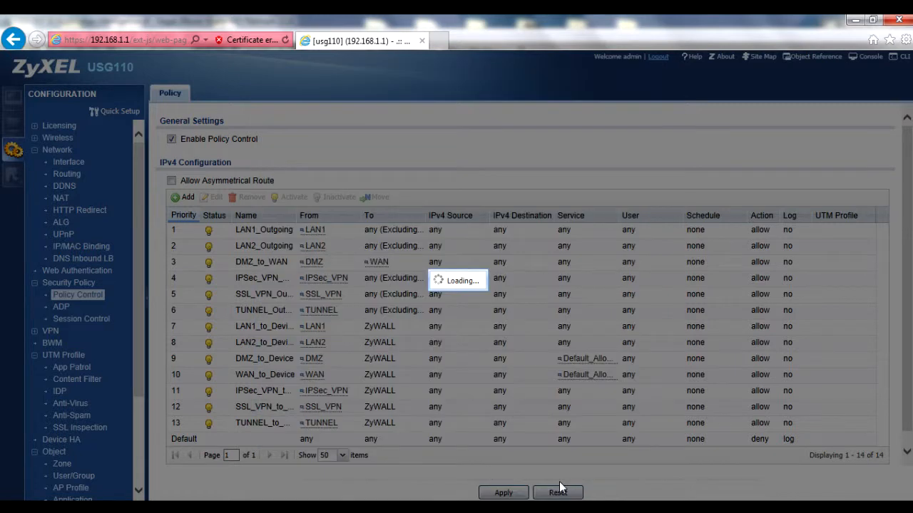